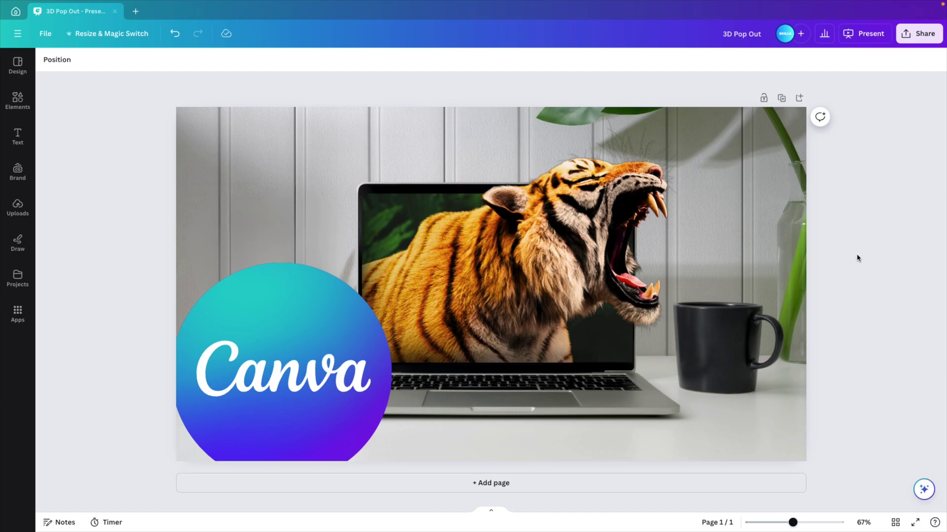
Add a blank Page 2 and search Elements photos for 'screen desk'
{"action": "left_click", "coordinate": [800, 99]}
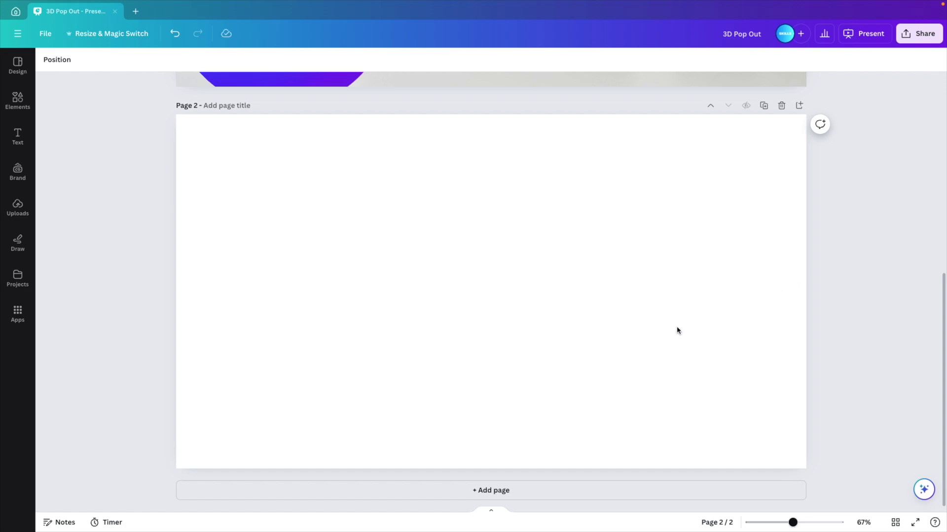
{"action": "left_click", "coordinate": [18, 100]}
{"action": "left_click", "coordinate": [112, 66]}
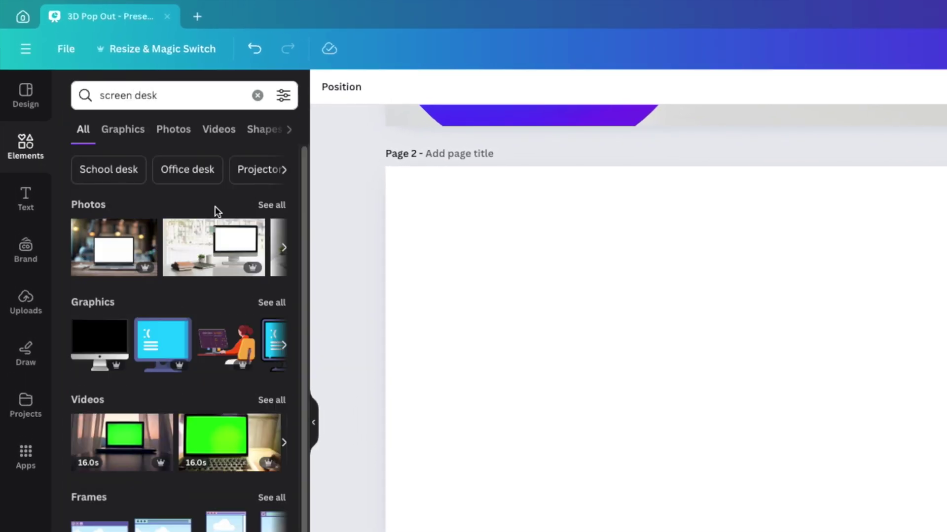
{"action": "left_click", "coordinate": [271, 205]}
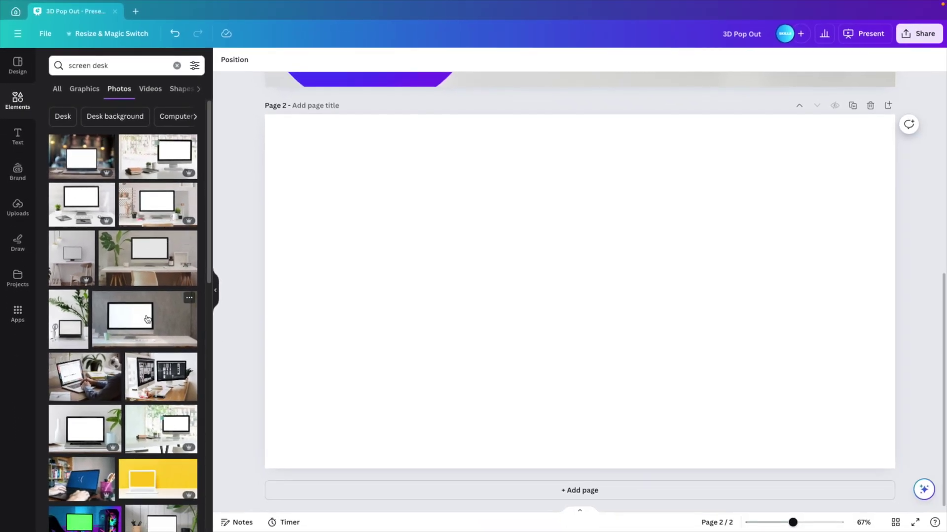
{"action": "scroll", "coordinate": [147, 310], "scroll_direction": "down", "scroll_amount": 1}
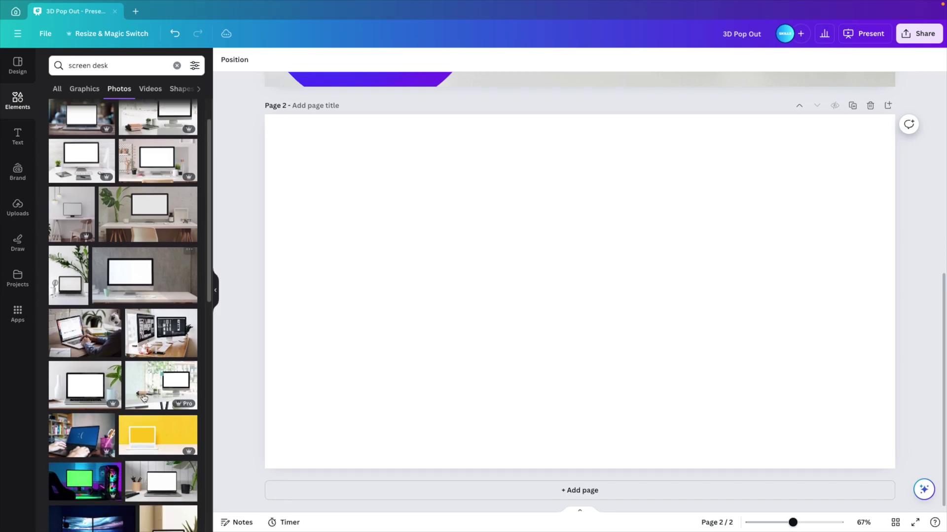
Place the laptop-on-desk photo so it fills Page 2 edge to edge
{"action": "left_click", "coordinate": [158, 486]}
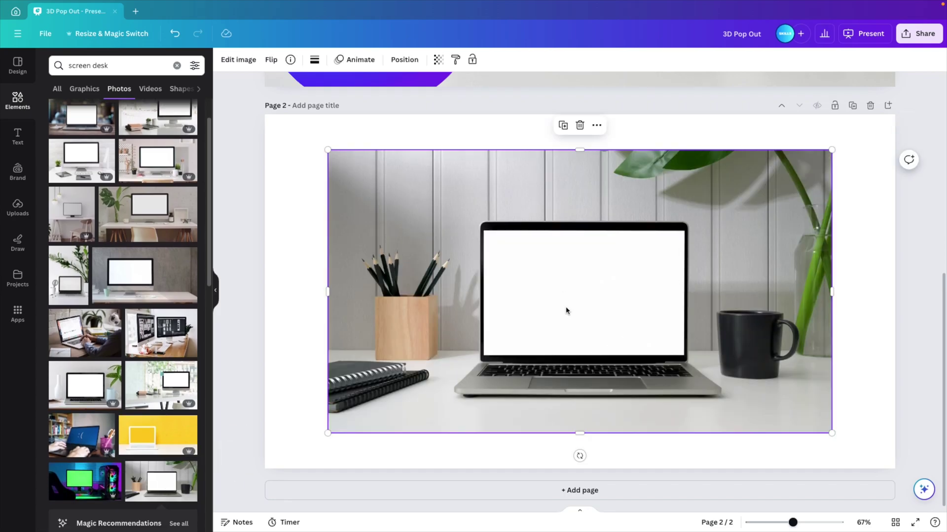
{"action": "mouse_move", "coordinate": [576, 324]}
{"action": "left_mouse_down"}
{"action": "mouse_move", "coordinate": [612, 249]}
{"action": "mouse_move", "coordinate": [591, 320]}
{"action": "left_mouse_up"}
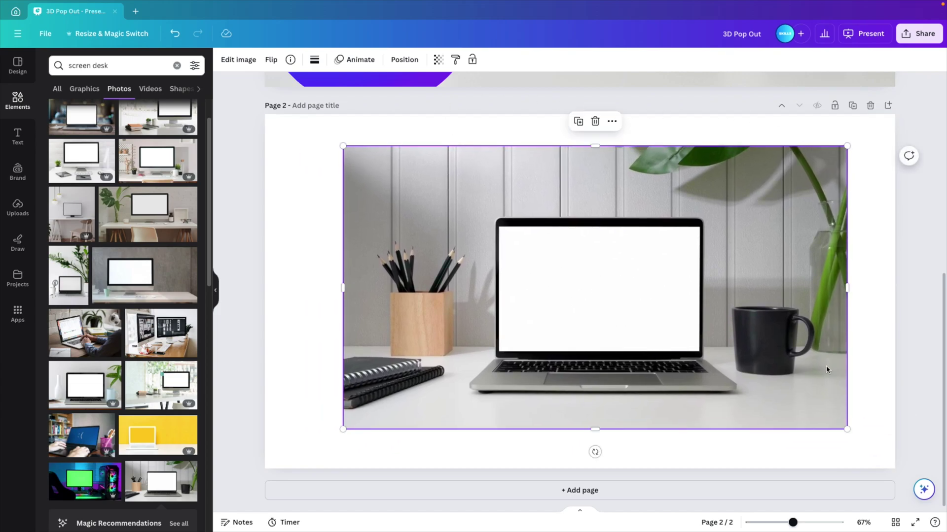
{"action": "key", "text": "ctrl+z"}
{"action": "key", "text": "ctrl+z"}
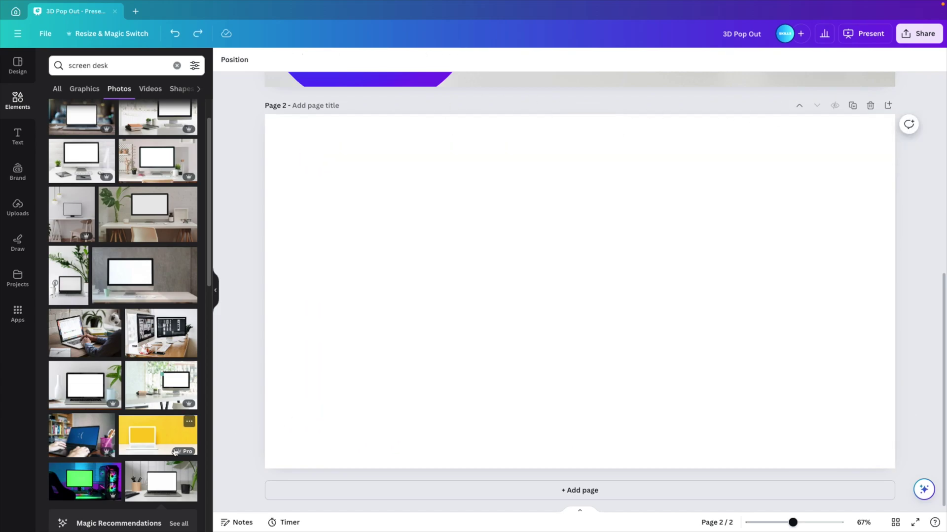
{"action": "left_click_drag", "start_coordinate": [170, 475], "coordinate": [275, 294]}
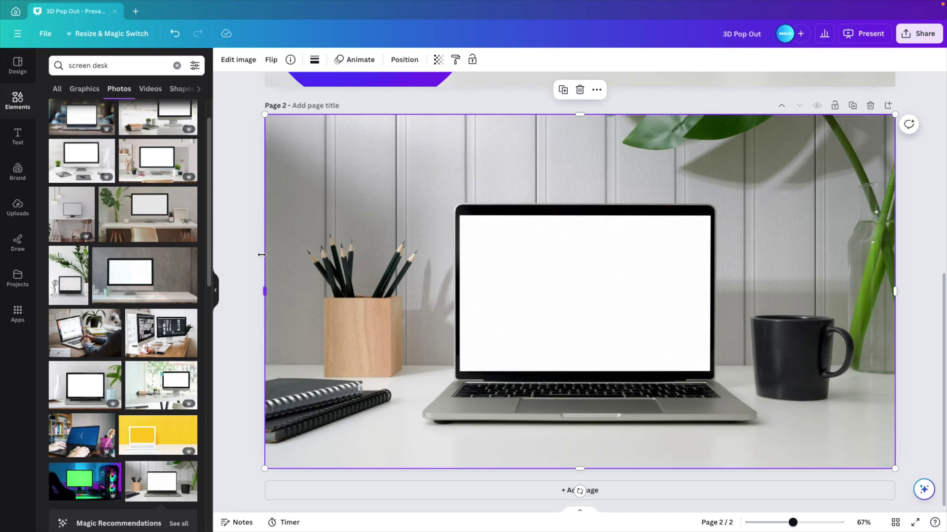
Search Elements photos for 'tiger roar' and browse the roaring tiger results
{"action": "left_click", "coordinate": [177, 65]}
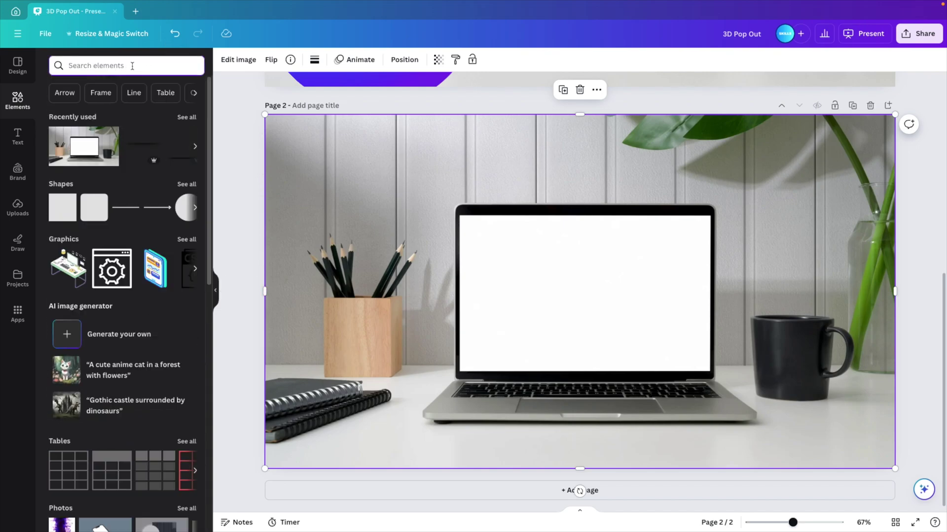
{"action": "type", "text": "tiger roar"}
{"action": "key", "text": "Return"}
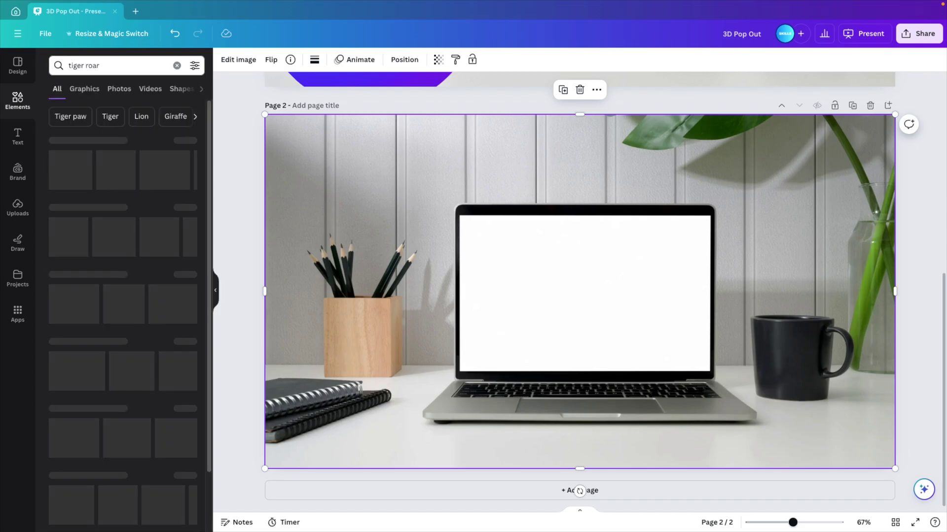
{"action": "left_click", "coordinate": [121, 94]}
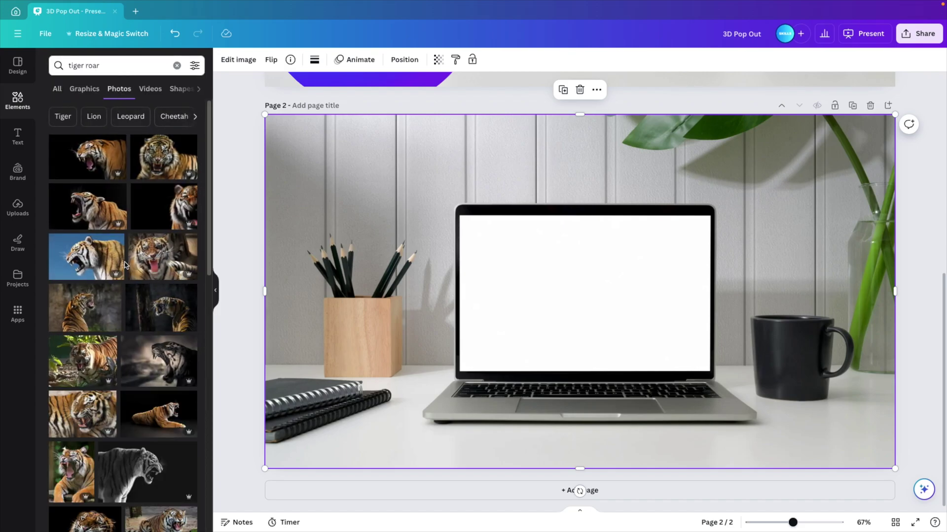
{"action": "scroll", "coordinate": [132, 282], "scroll_direction": "down", "scroll_amount": 1}
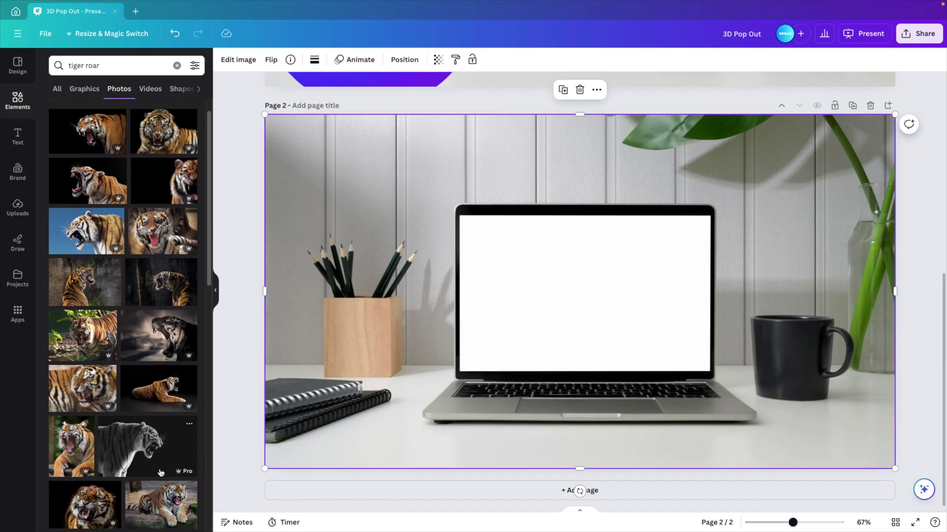
{"action": "scroll", "coordinate": [162, 472], "scroll_direction": "down", "scroll_amount": 2}
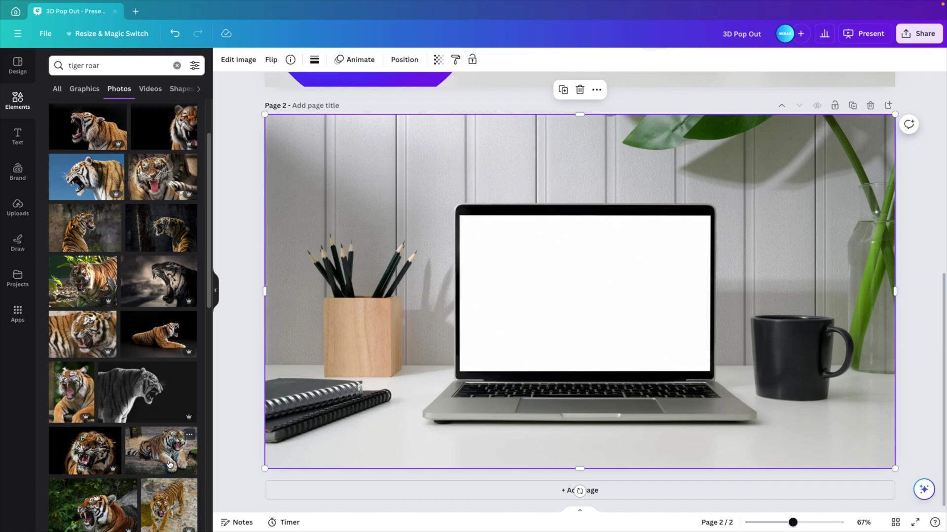
{"action": "scroll", "coordinate": [169, 464], "scroll_direction": "down", "scroll_amount": 4}
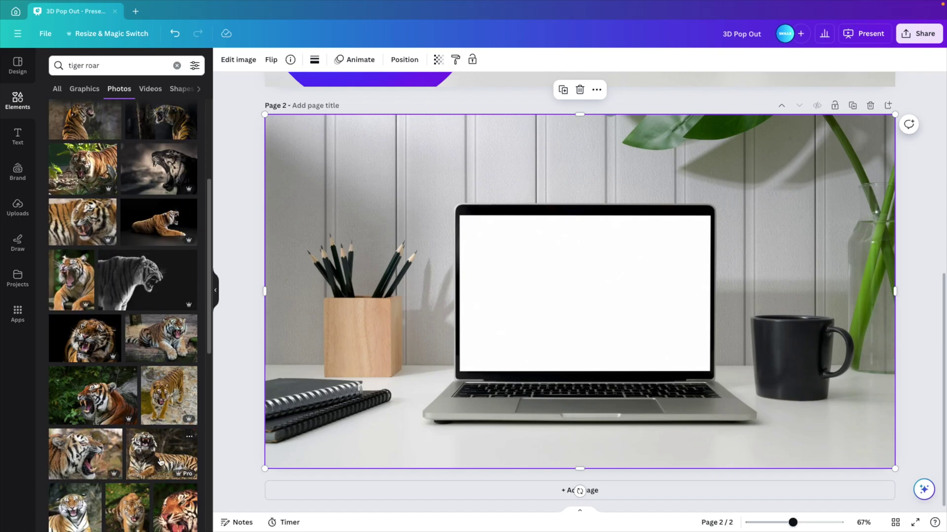
{"action": "scroll", "coordinate": [181, 464], "scroll_direction": "down", "scroll_amount": 3}
{"action": "scroll", "coordinate": [151, 438], "scroll_direction": "up", "scroll_amount": 10}
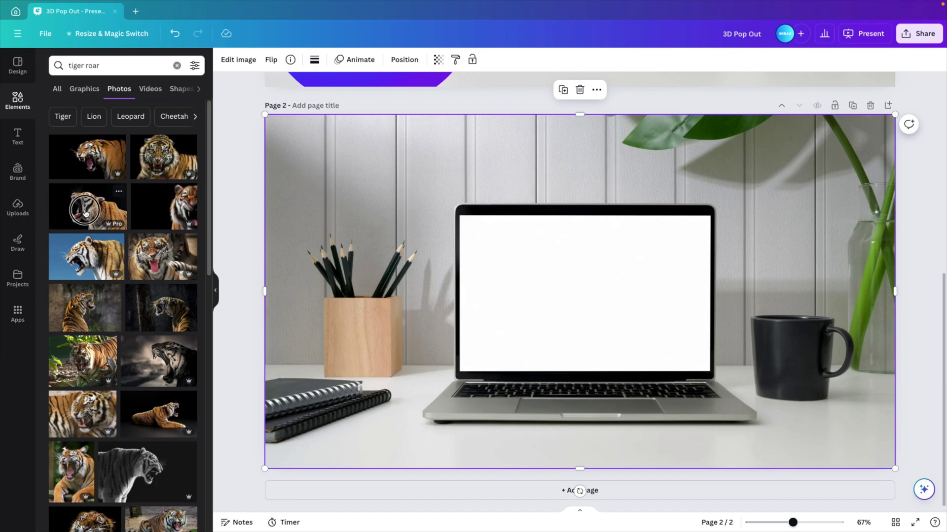
Add the roaring tiger photo and flip it horizontally so it faces right
{"action": "left_click", "coordinate": [85, 213]}
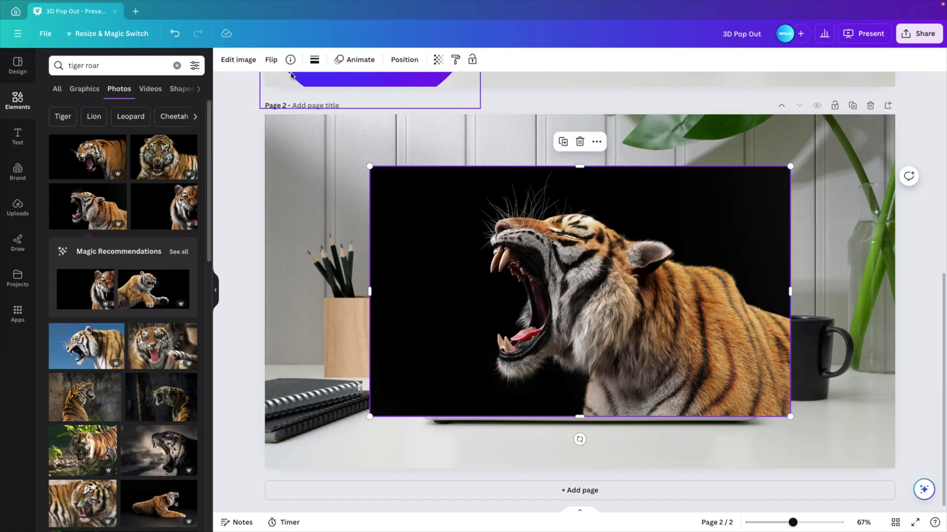
{"action": "left_click", "coordinate": [271, 59]}
{"action": "left_click", "coordinate": [289, 88]}
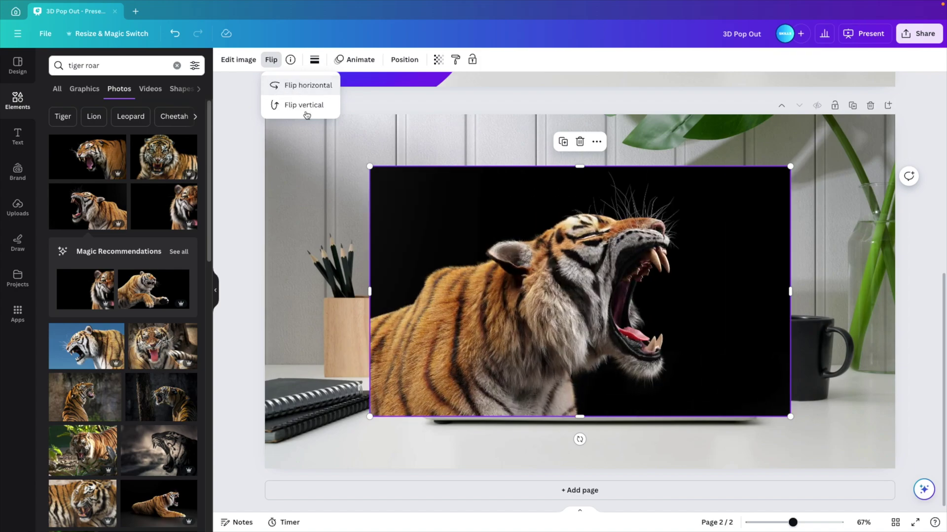
{"action": "left_click", "coordinate": [235, 62]}
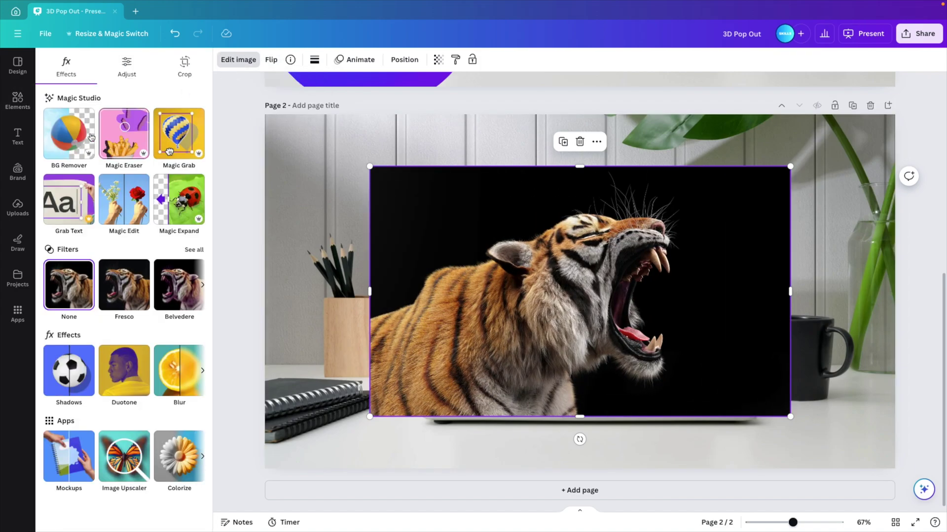
Remove the tiger's black background and enlarge it so its head juts past the laptop screen
{"action": "left_click", "coordinate": [76, 143]}
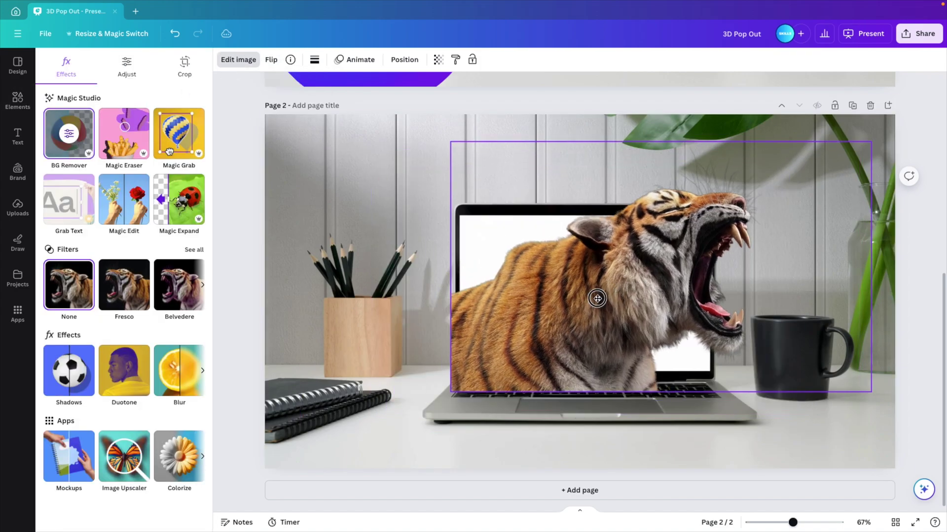
{"action": "left_click_drag", "start_coordinate": [876, 127], "coordinate": [746, 189]}
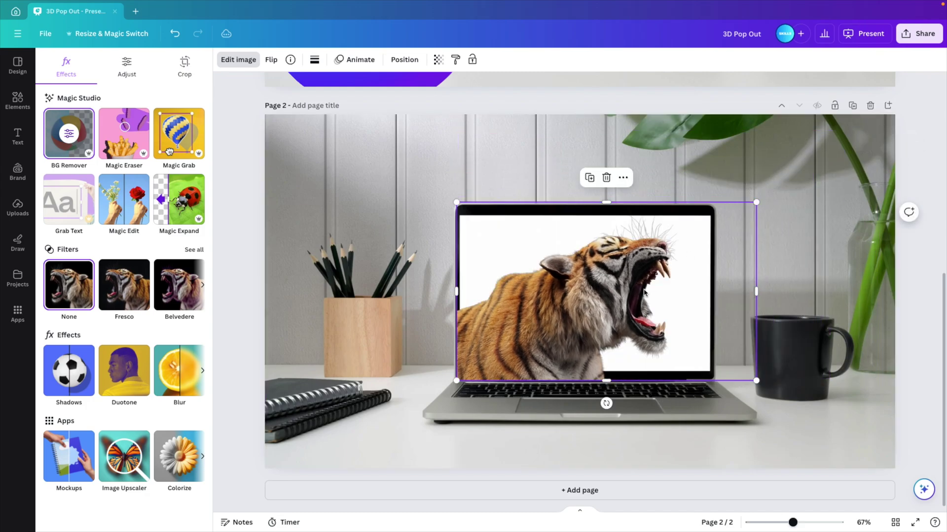
{"action": "mouse_move", "coordinate": [622, 298]}
{"action": "left_mouse_down"}
{"action": "mouse_move", "coordinate": [657, 278]}
{"action": "mouse_move", "coordinate": [623, 290]}
{"action": "left_mouse_up"}
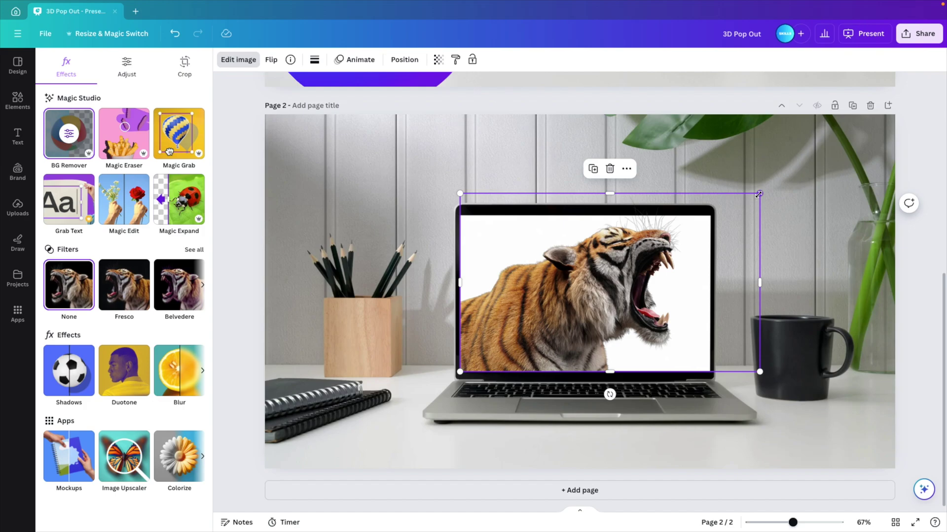
{"action": "left_click_drag", "start_coordinate": [769, 187], "coordinate": [848, 140]}
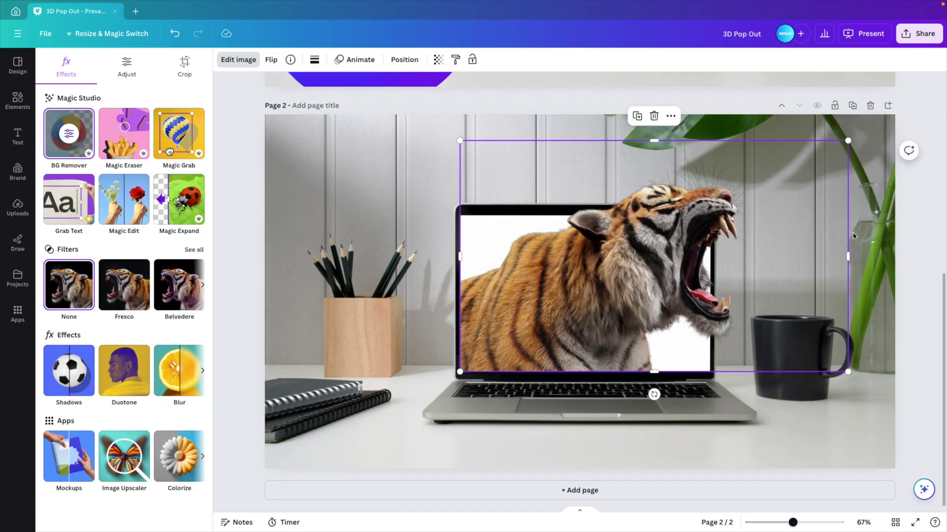
{"action": "left_click", "coordinate": [908, 269]}
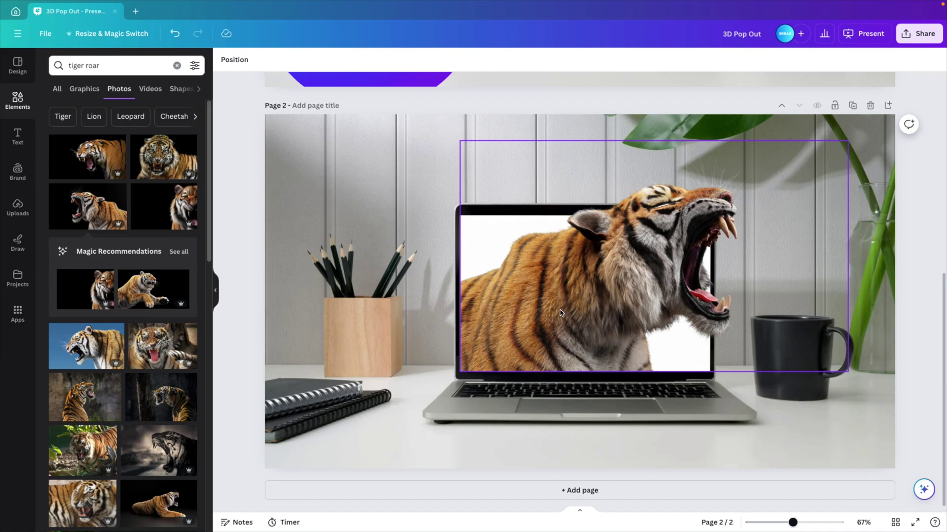
{"action": "left_click_drag", "start_coordinate": [552, 321], "coordinate": [613, 342]}
Search Elements for 'jungle' and add the jungle-leaves photo to the page
{"action": "left_click", "coordinate": [74, 65]}
{"action": "key", "text": "ctrl+a"}
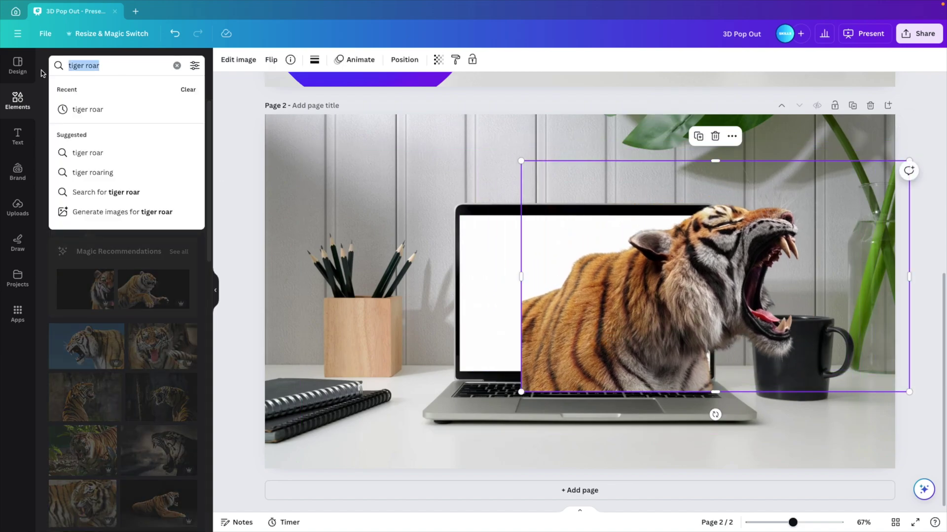
{"action": "type", "text": "jungle"}
{"action": "key", "text": "Return"}
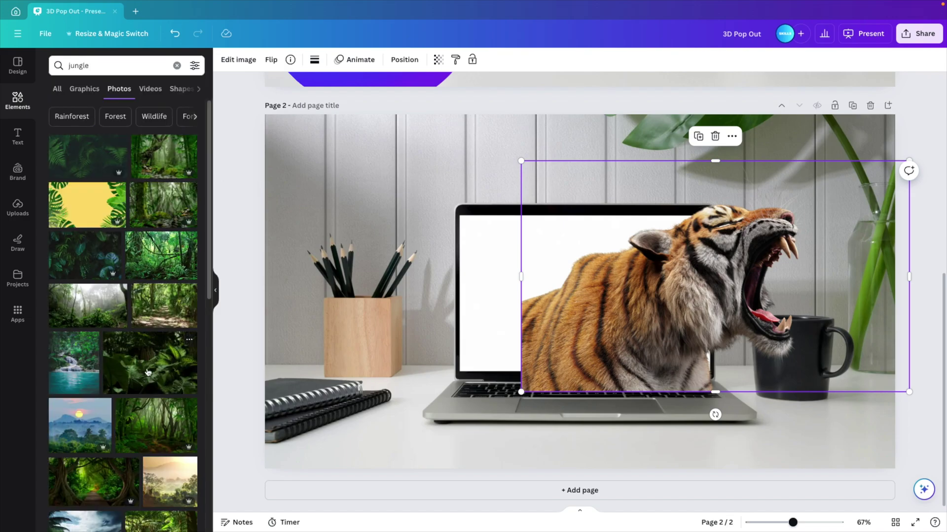
{"action": "left_click", "coordinate": [147, 372]}
Fit the jungle photo to the laptop screen and move the tiger to the lower-left corner
{"action": "left_click_drag", "start_coordinate": [546, 316], "coordinate": [634, 260]}
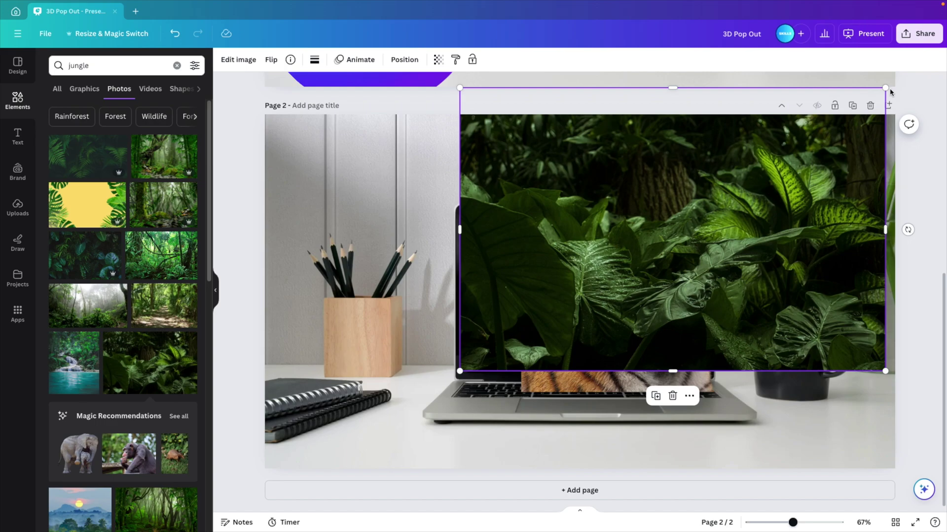
{"action": "left_click_drag", "start_coordinate": [885, 88], "coordinate": [416, 360]}
{"action": "left_click", "coordinate": [758, 220]}
{"action": "left_click", "coordinate": [690, 288]}
{"action": "mouse_move", "coordinate": [713, 288]}
{"action": "left_mouse_down"}
{"action": "mouse_move", "coordinate": [684, 289]}
{"action": "mouse_move", "coordinate": [710, 289]}
{"action": "left_mouse_up"}
{"action": "left_click_drag", "start_coordinate": [591, 205], "coordinate": [589, 216]}
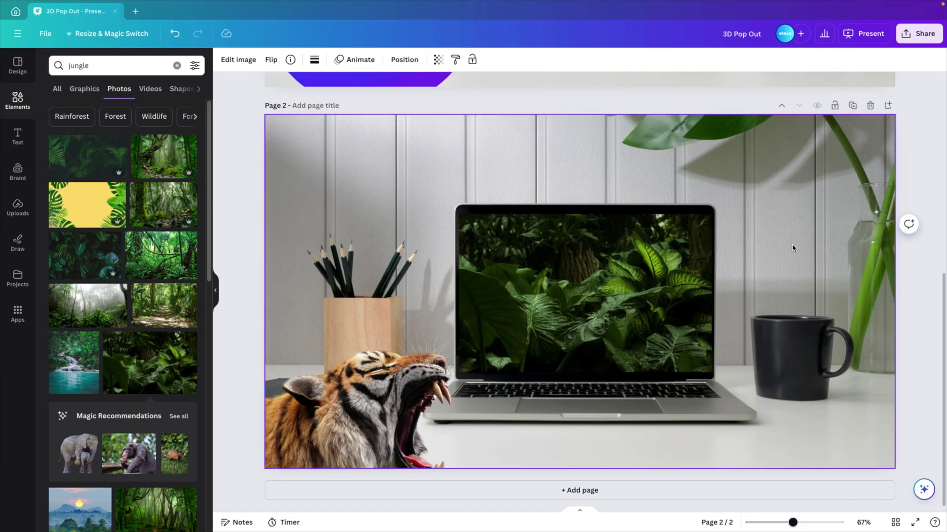
Blur the jungle photo to intensity 27 and cool its temperature to -30
{"action": "left_click", "coordinate": [239, 59]}
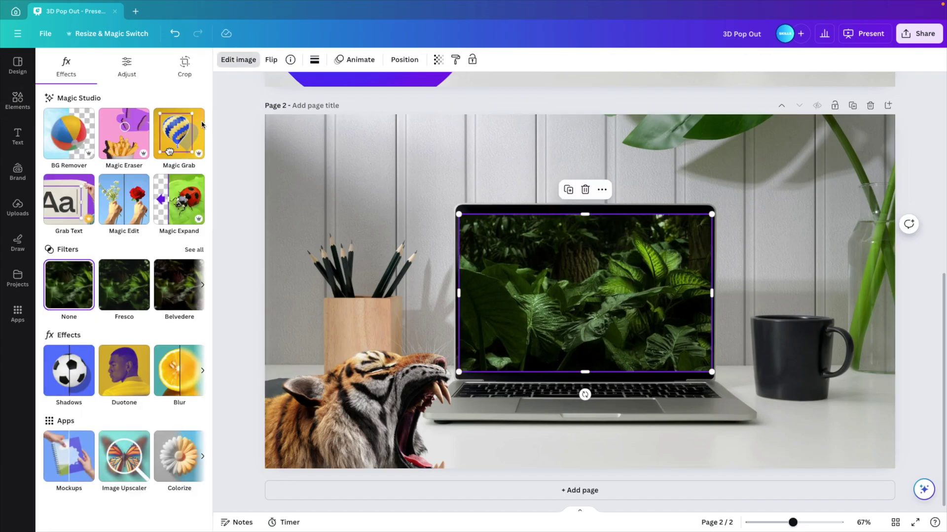
{"action": "left_click", "coordinate": [176, 387]}
{"action": "left_click_drag", "start_coordinate": [51, 136], "coordinate": [81, 134]}
{"action": "left_click", "coordinate": [47, 61]}
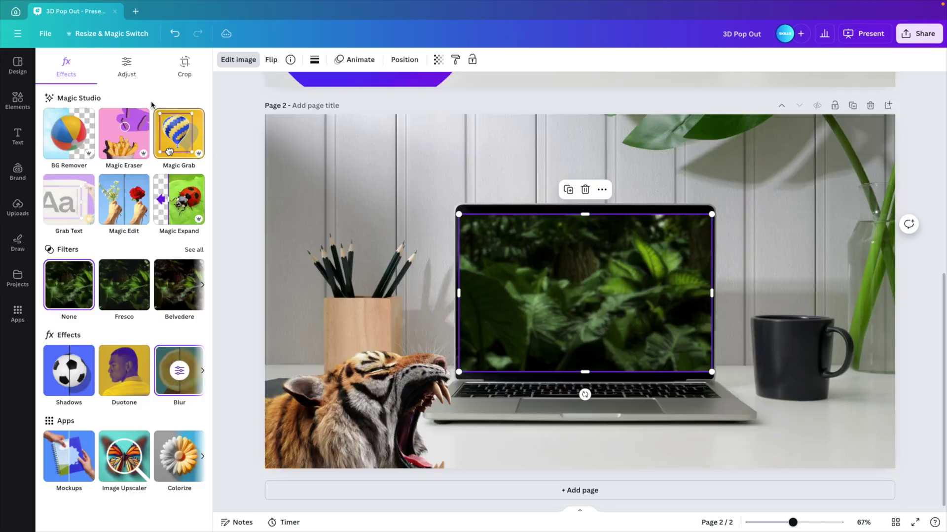
{"action": "left_click", "coordinate": [130, 68]}
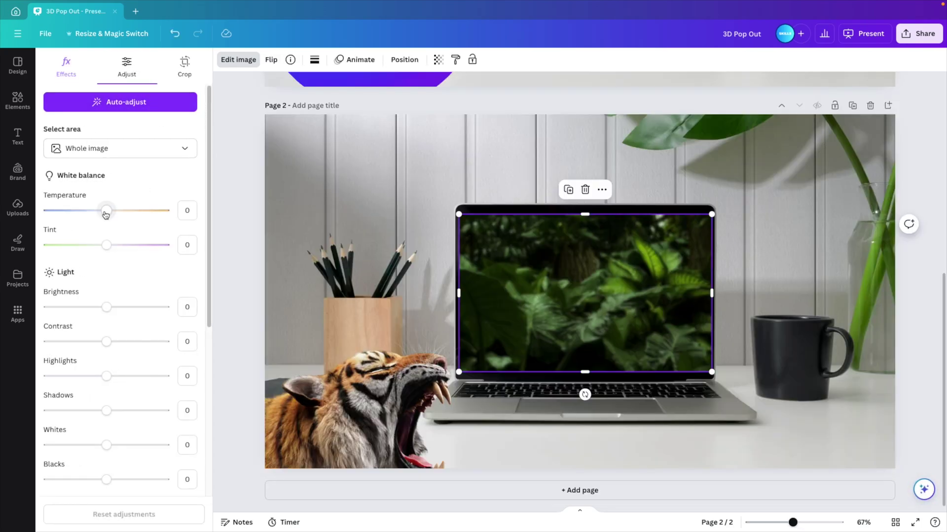
{"action": "left_click_drag", "start_coordinate": [106, 211], "coordinate": [89, 213]}
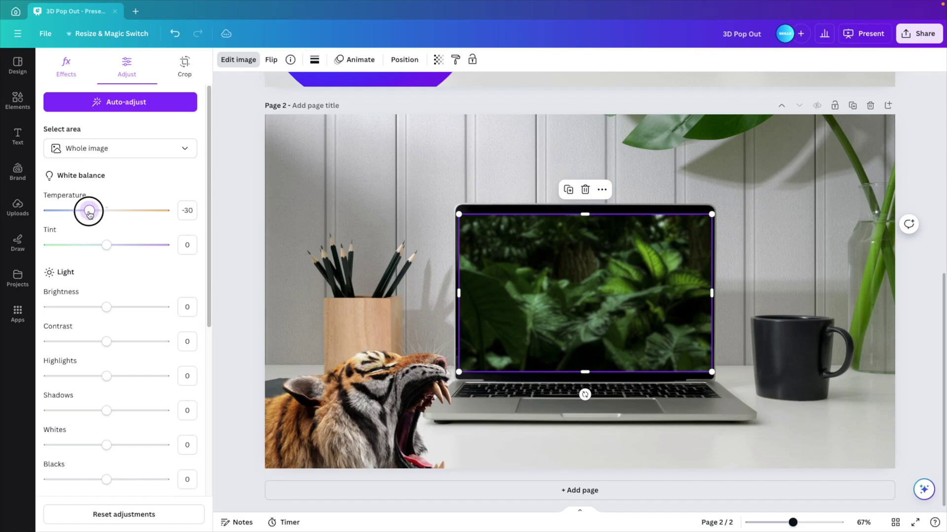
{"action": "left_click_drag", "start_coordinate": [110, 309], "coordinate": [104, 309]}
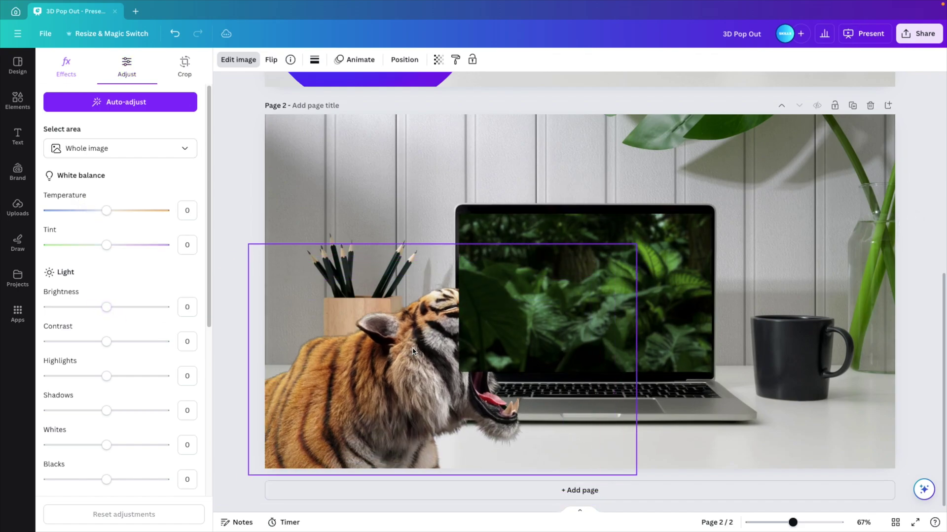
Move the tiger cut-out back over the laptop screen, its head past the right edge
{"action": "left_click", "coordinate": [413, 351]}
{"action": "key", "text": "Delete"}
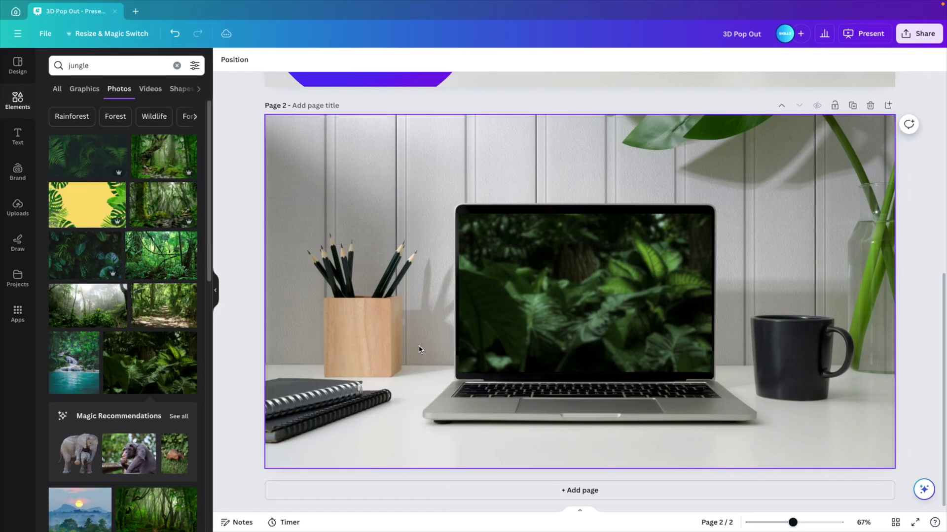
{"action": "key", "text": "ctrl+z"}
{"action": "left_click_drag", "start_coordinate": [429, 357], "coordinate": [631, 247]}
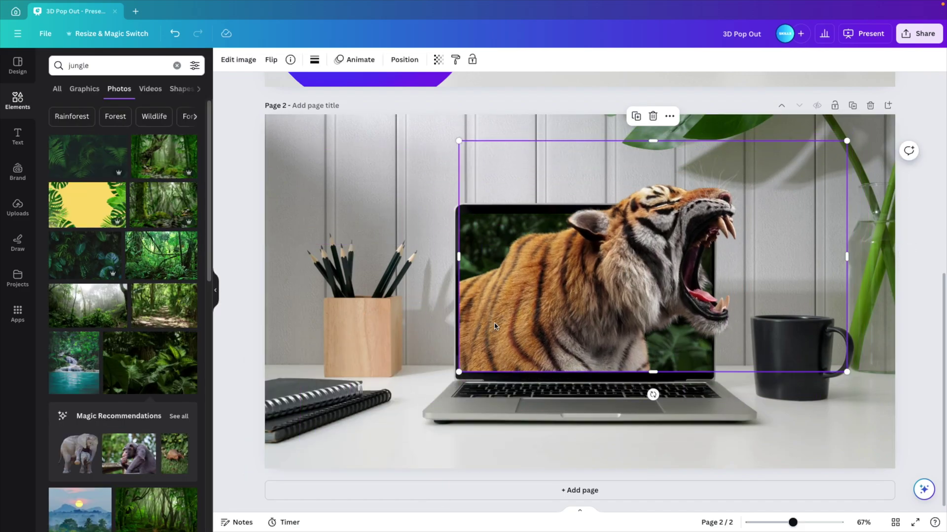
{"action": "left_click", "coordinate": [905, 318]}
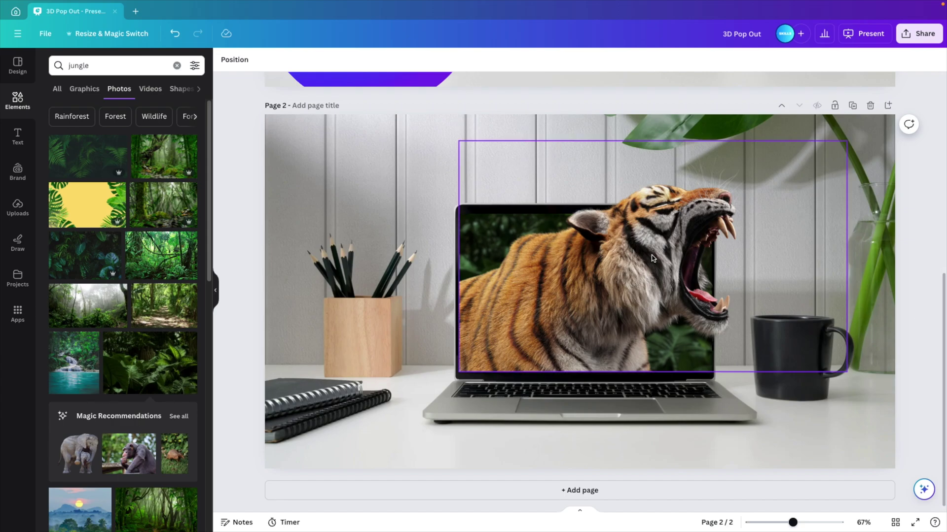
{"action": "left_click", "coordinate": [623, 289]}
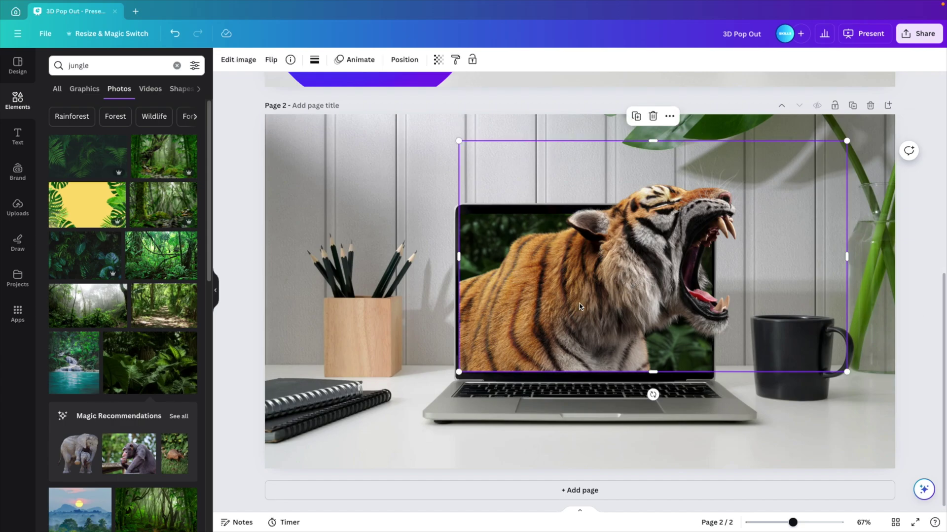
{"action": "left_click", "coordinate": [240, 60]}
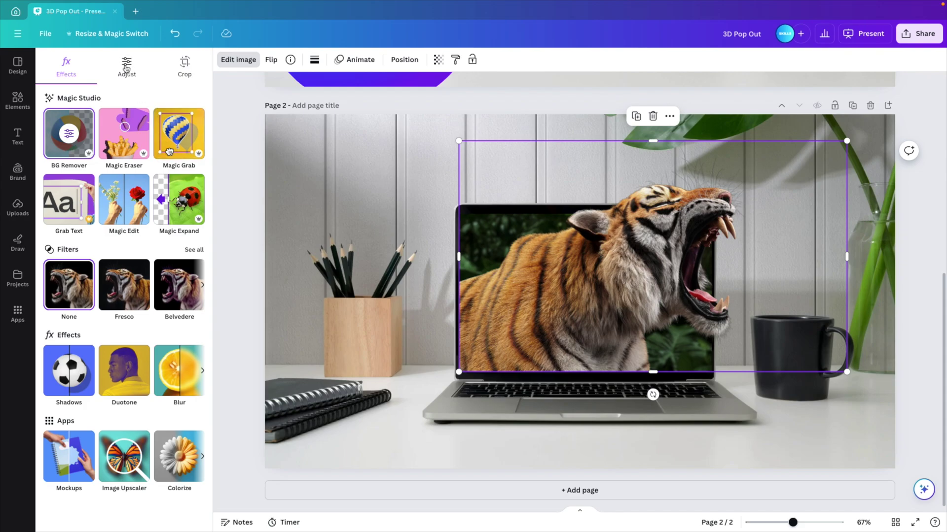
Adjust the tiger: temperature 19, brightness 21, contrast 19, highlights 9, shadows -39, whites 6, blacks -8
{"action": "left_click", "coordinate": [142, 79]}
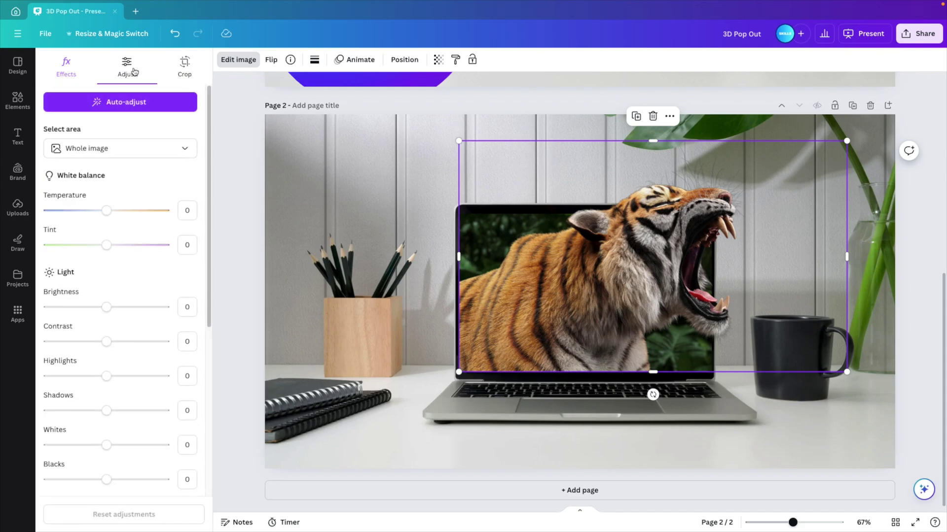
{"action": "left_click_drag", "start_coordinate": [106, 209], "coordinate": [117, 211]}
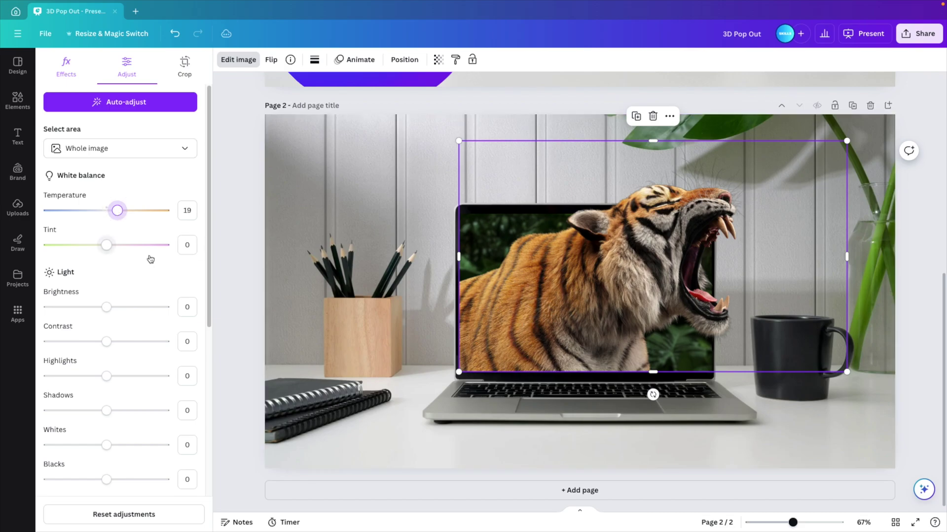
{"action": "left_click_drag", "start_coordinate": [108, 308], "coordinate": [120, 308]}
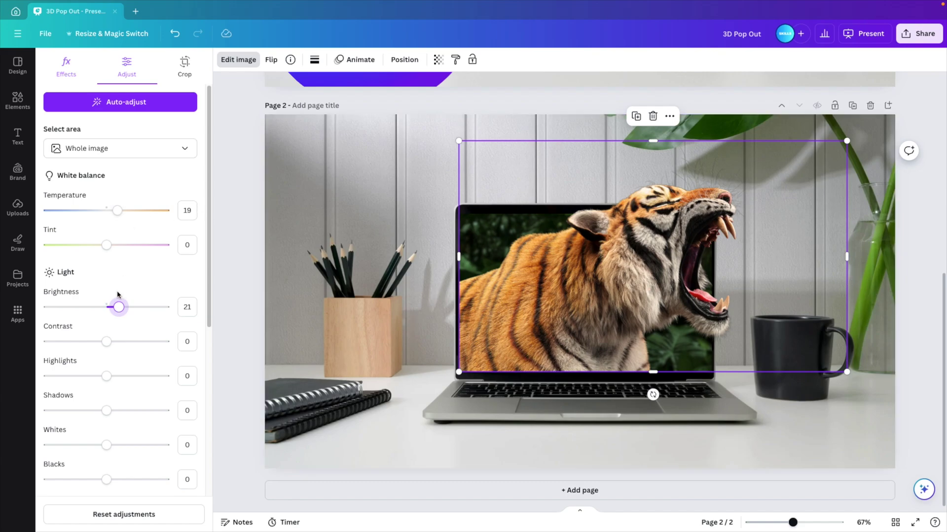
{"action": "left_click_drag", "start_coordinate": [107, 347], "coordinate": [117, 345]}
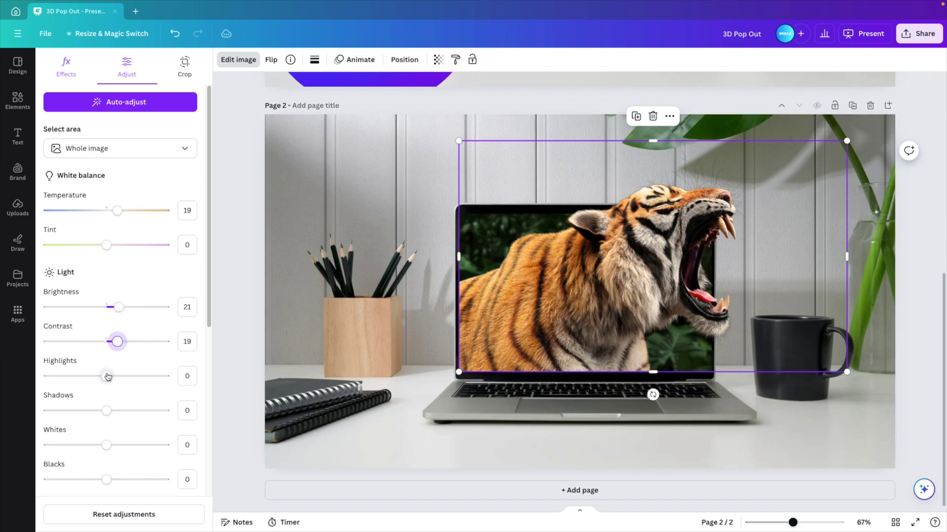
{"action": "mouse_move", "coordinate": [107, 378]}
{"action": "left_mouse_down"}
{"action": "mouse_move", "coordinate": [95, 378]}
{"action": "mouse_move", "coordinate": [112, 380]}
{"action": "left_mouse_up"}
{"action": "mouse_move", "coordinate": [106, 412]}
{"action": "left_mouse_down"}
{"action": "mouse_move", "coordinate": [129, 414]}
{"action": "mouse_move", "coordinate": [84, 417]}
{"action": "mouse_move", "coordinate": [123, 406]}
{"action": "mouse_move", "coordinate": [111, 407]}
{"action": "left_mouse_up"}
{"action": "scroll", "coordinate": [84, 417], "scroll_direction": "down", "scroll_amount": 1}
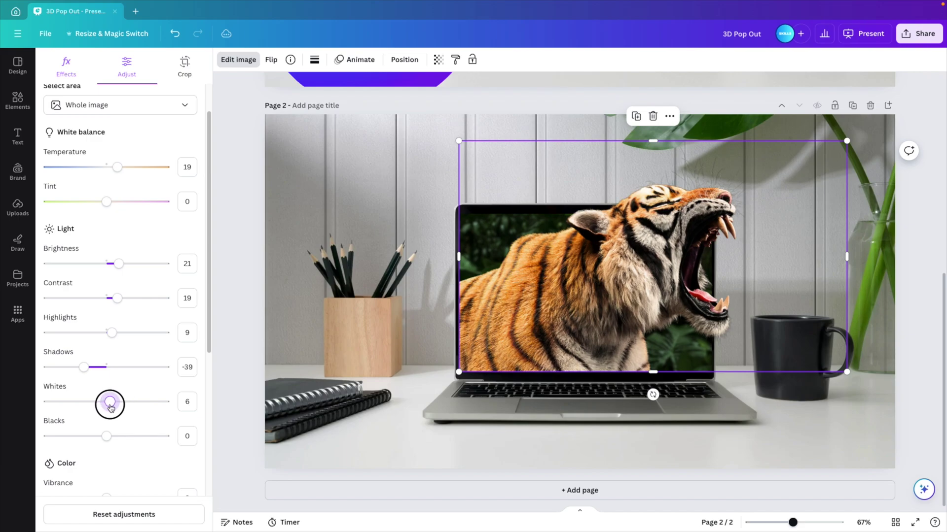
{"action": "mouse_move", "coordinate": [106, 439]}
{"action": "left_mouse_down"}
{"action": "mouse_move", "coordinate": [131, 440]}
{"action": "mouse_move", "coordinate": [102, 441]}
{"action": "left_mouse_up"}
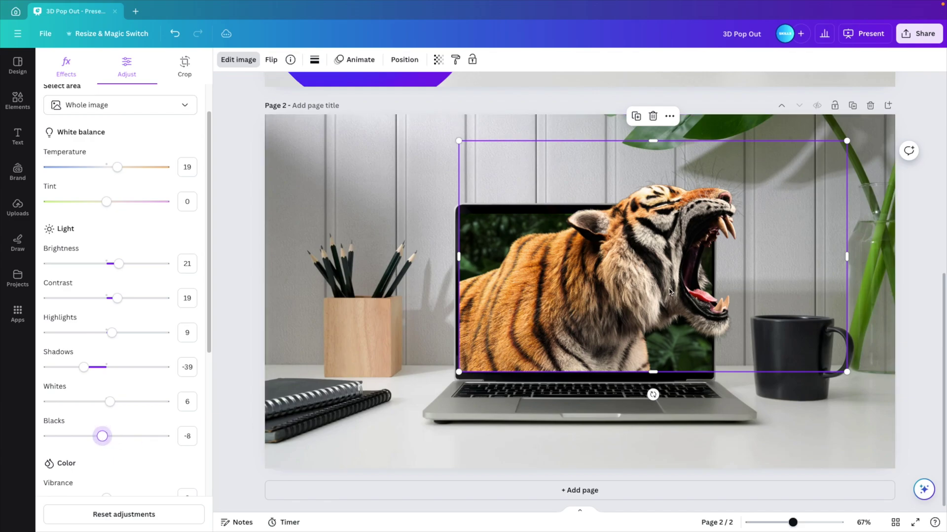
Set the tiger's vibrance to 12 and saturation to 16
{"action": "scroll", "coordinate": [108, 345], "scroll_direction": "down", "scroll_amount": 3}
{"action": "mouse_move", "coordinate": [107, 387]}
{"action": "left_mouse_down"}
{"action": "mouse_move", "coordinate": [146, 393]}
{"action": "mouse_move", "coordinate": [123, 390]}
{"action": "left_mouse_up"}
{"action": "left_click_drag", "start_coordinate": [106, 352], "coordinate": [113, 353]}
{"action": "left_click", "coordinate": [123, 392]}
{"action": "left_click_drag", "start_coordinate": [122, 392], "coordinate": [117, 392]}
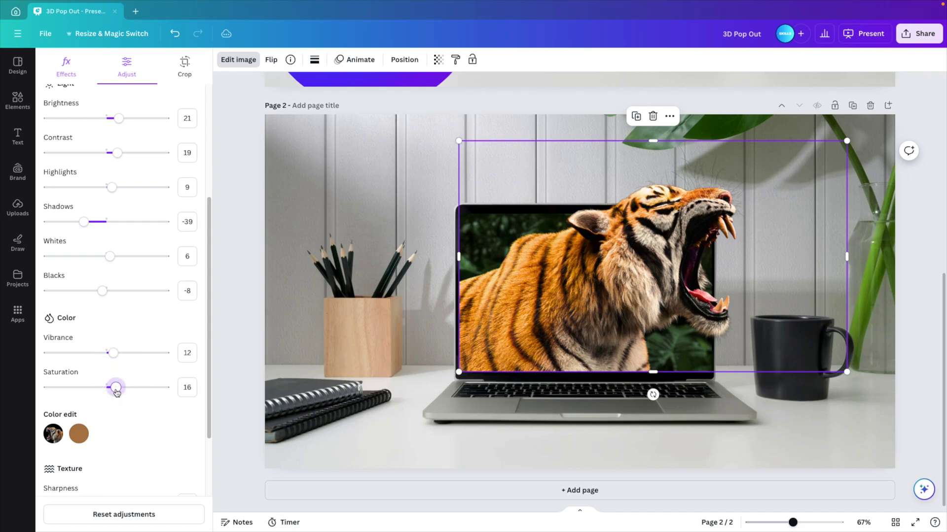
Add a vignette to the tiger, then weaken it to a subtle level
{"action": "scroll", "coordinate": [117, 393], "scroll_direction": "down", "scroll_amount": 2}
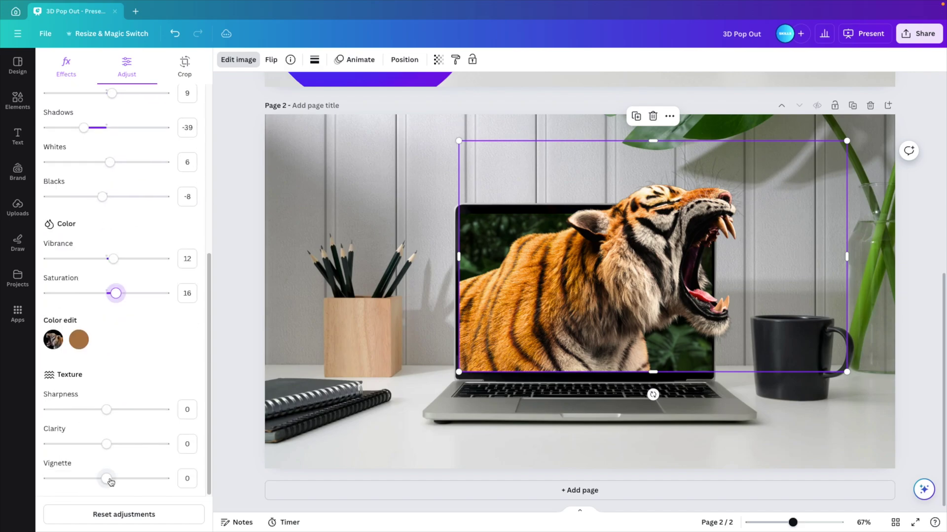
{"action": "left_click_drag", "start_coordinate": [110, 481], "coordinate": [148, 481]}
{"action": "left_click", "coordinate": [148, 478]}
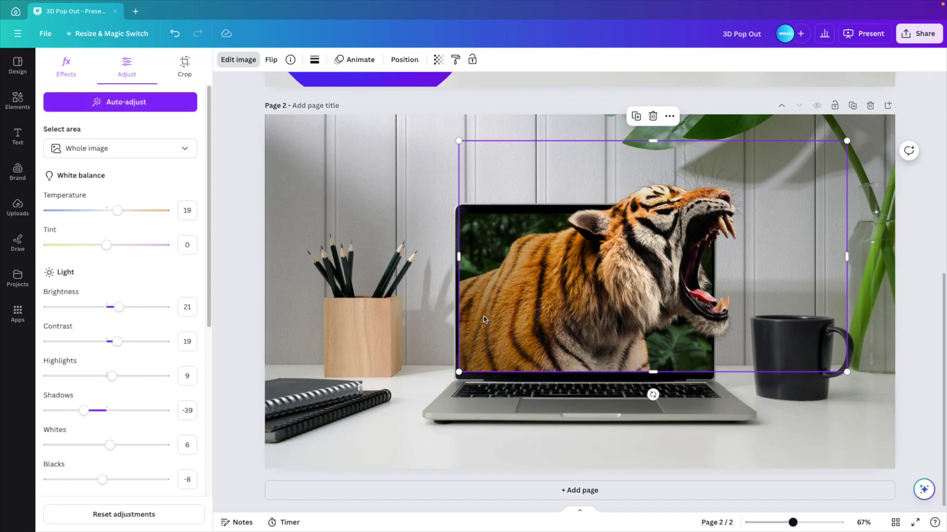
{"action": "scroll", "coordinate": [98, 434], "scroll_direction": "down", "scroll_amount": 5}
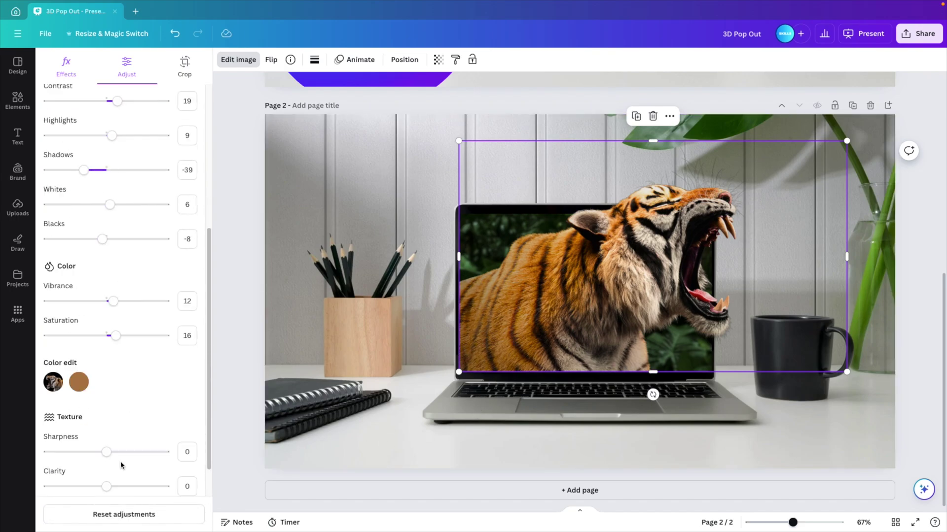
{"action": "left_click_drag", "start_coordinate": [153, 483], "coordinate": [131, 479]}
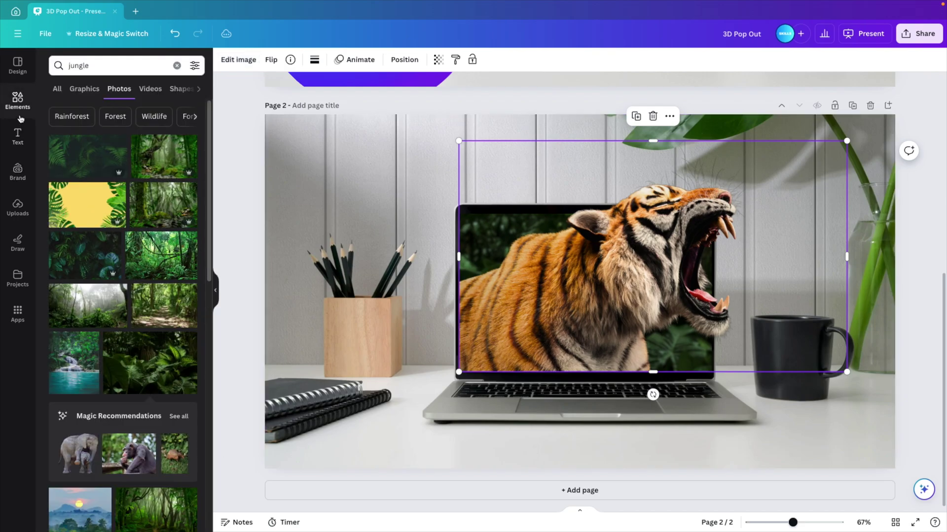
Replace the 'jungle' search with 'shadow' and add a shadow graphic from Graphics
{"action": "left_click", "coordinate": [98, 65]}
{"action": "double_click", "coordinate": [99, 66]}
{"action": "type", "text": "sh"}
{"action": "left_click", "coordinate": [86, 129]}
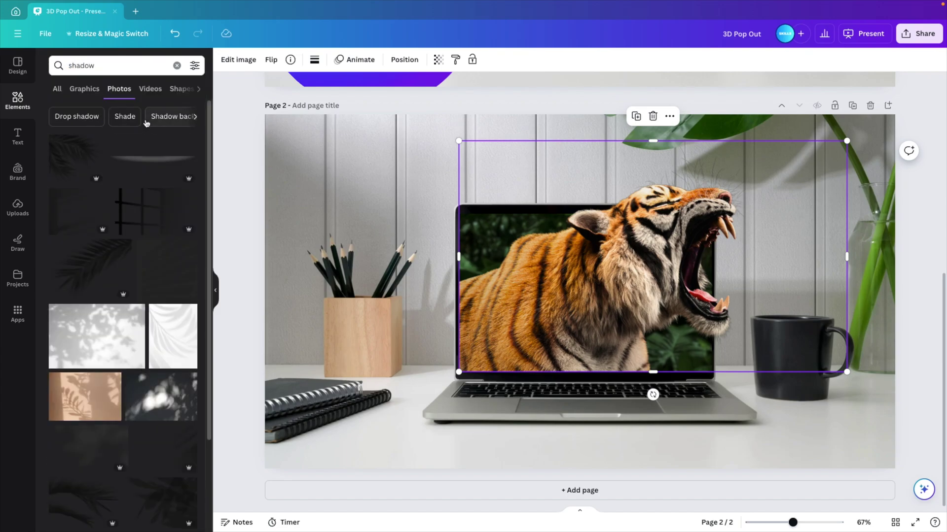
{"action": "left_click", "coordinate": [91, 92]}
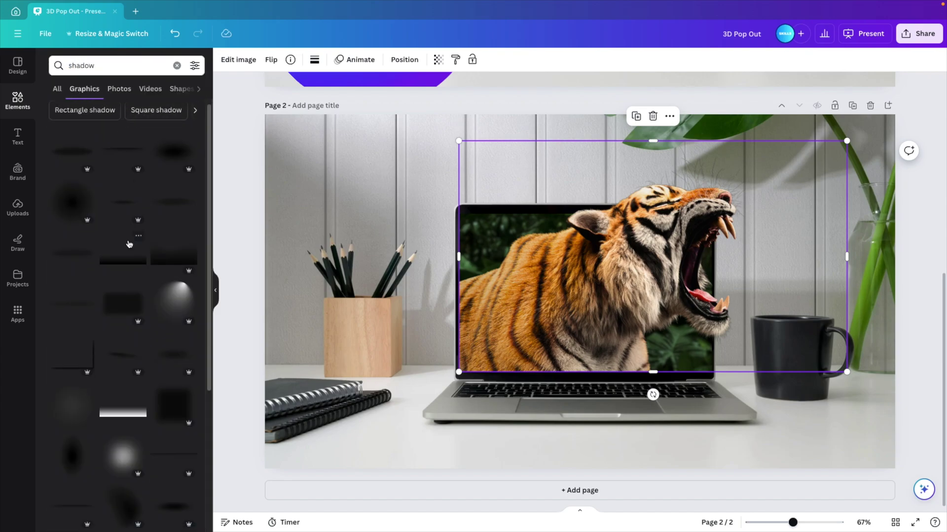
{"action": "left_click", "coordinate": [112, 159]}
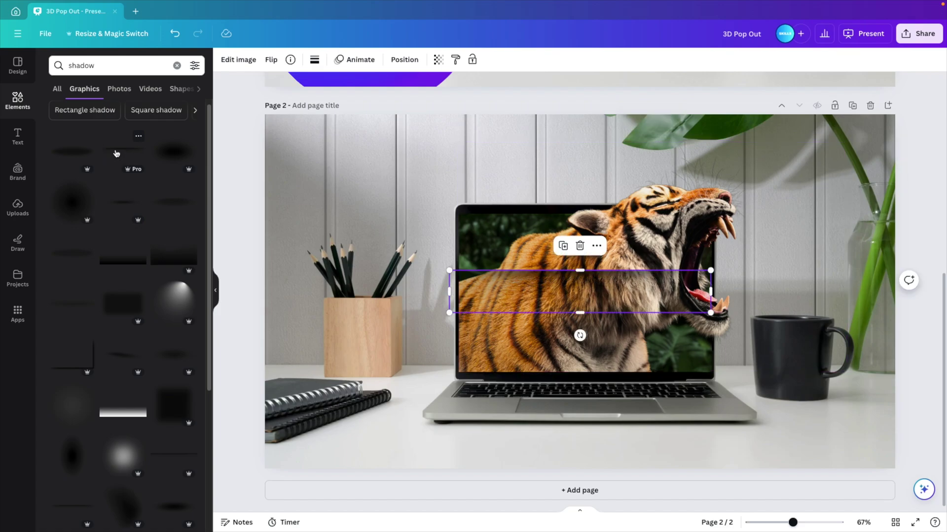
Rotate the shadow to -90° and fit it as a vertical bar along the screen's left edge
{"action": "left_click_drag", "start_coordinate": [577, 334], "coordinate": [580, 249]}
{"action": "left_click_drag", "start_coordinate": [606, 309], "coordinate": [577, 366]}
{"action": "left_click_drag", "start_coordinate": [412, 351], "coordinate": [454, 355]}
{"action": "left_click", "coordinate": [902, 389]}
{"action": "left_click", "coordinate": [566, 286]}
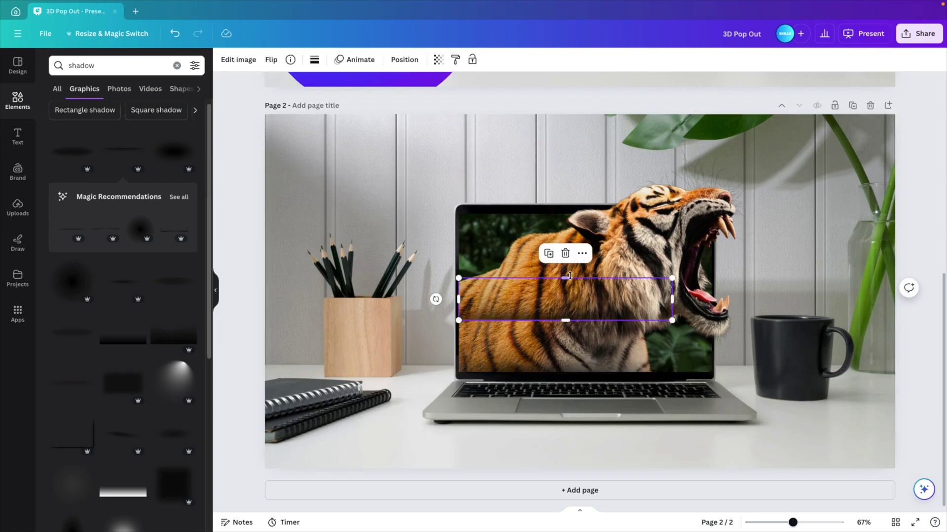
{"action": "left_click_drag", "start_coordinate": [436, 298], "coordinate": [564, 214]}
{"action": "left_click_drag", "start_coordinate": [553, 304], "coordinate": [468, 303]}
{"action": "left_click_drag", "start_coordinate": [480, 193], "coordinate": [481, 214]}
{"action": "left_click_drag", "start_coordinate": [478, 416], "coordinate": [474, 371]}
Deselect the shadow and present Page 2's tiger pop-out mockup full screen
{"action": "left_click", "coordinate": [868, 371]}
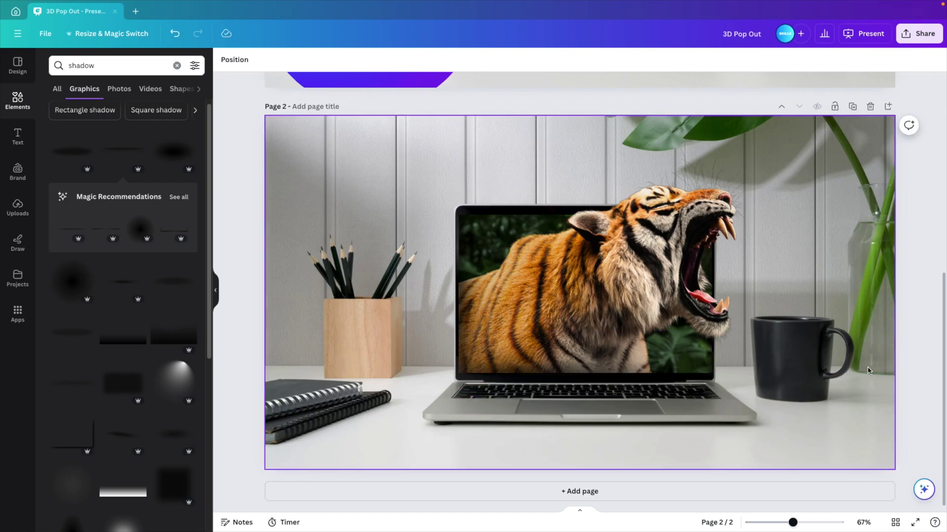
{"action": "left_click", "coordinate": [914, 524]}
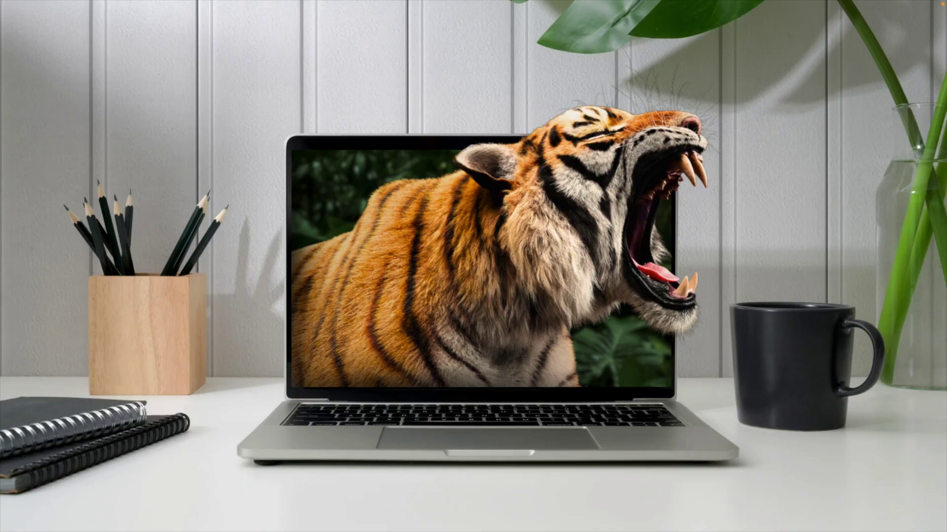